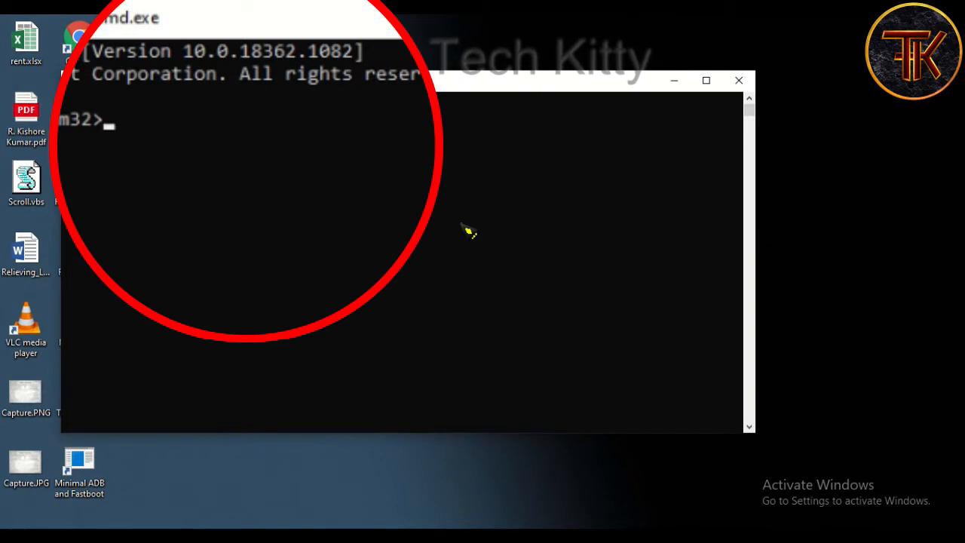
Try installing the keyboard package with "pip install keyboard", and look up Python's location with "where python".
{"action": "type", "text": "ppip"}
{"action": "key", "text": "BackSpace"}
{"action": "key", "text": "BackSpace"}
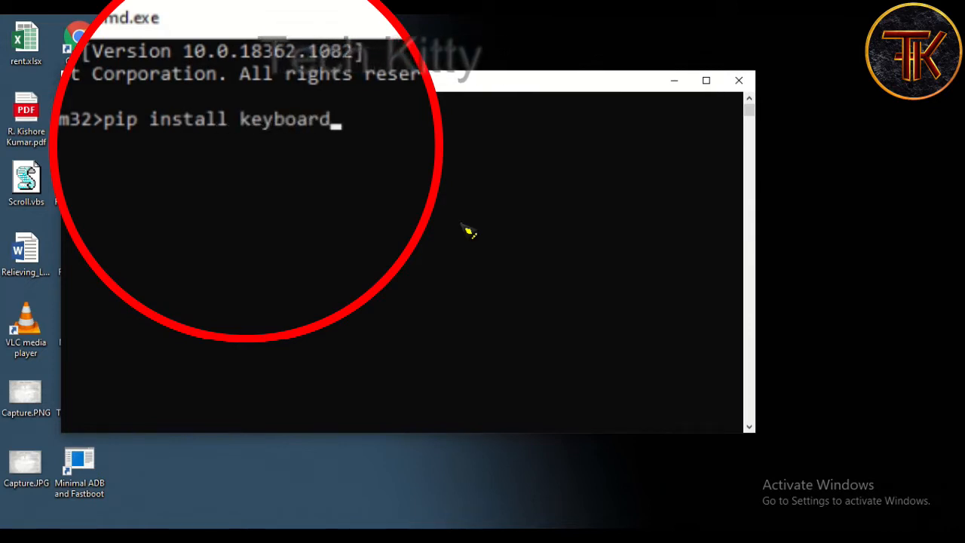
{"action": "key", "text": "Return"}
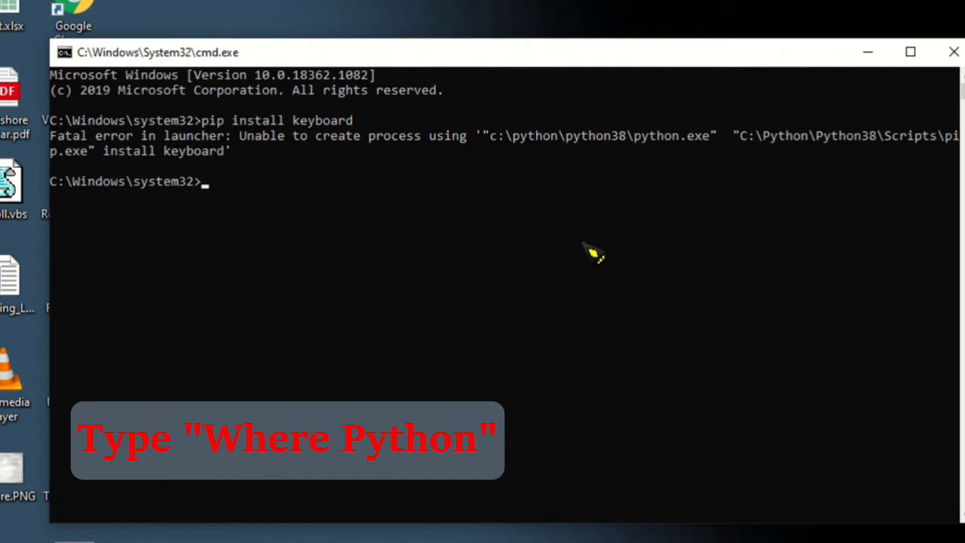
{"action": "type", "text": "ere python"}
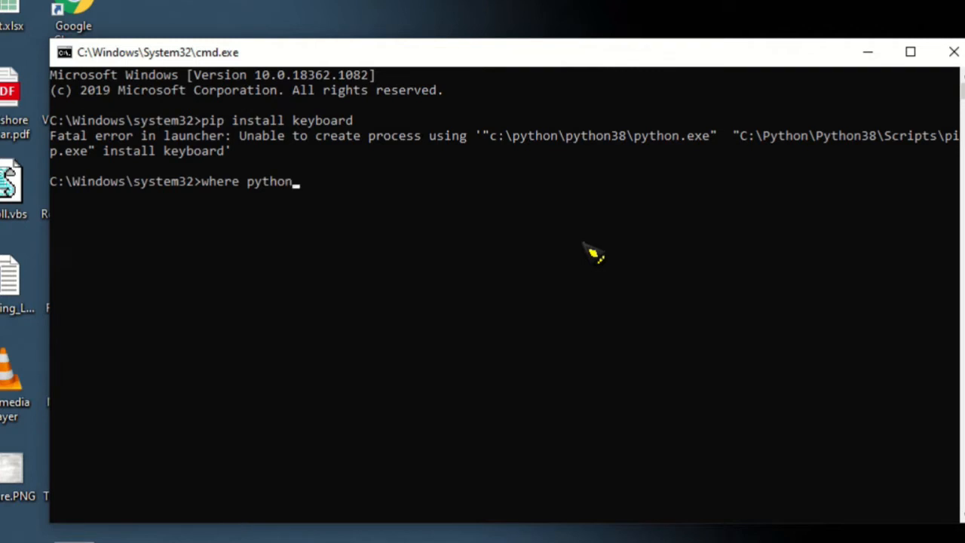
{"action": "key", "text": "Return"}
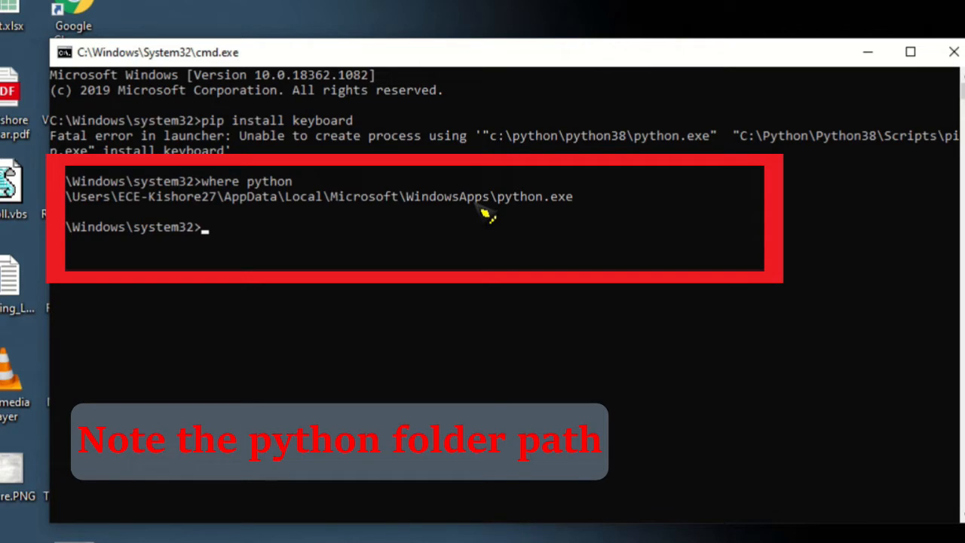
Find Python 3.10 (64-bit) through Windows search and open the installation folder its shortcut points to.
{"action": "key", "text": "super"}
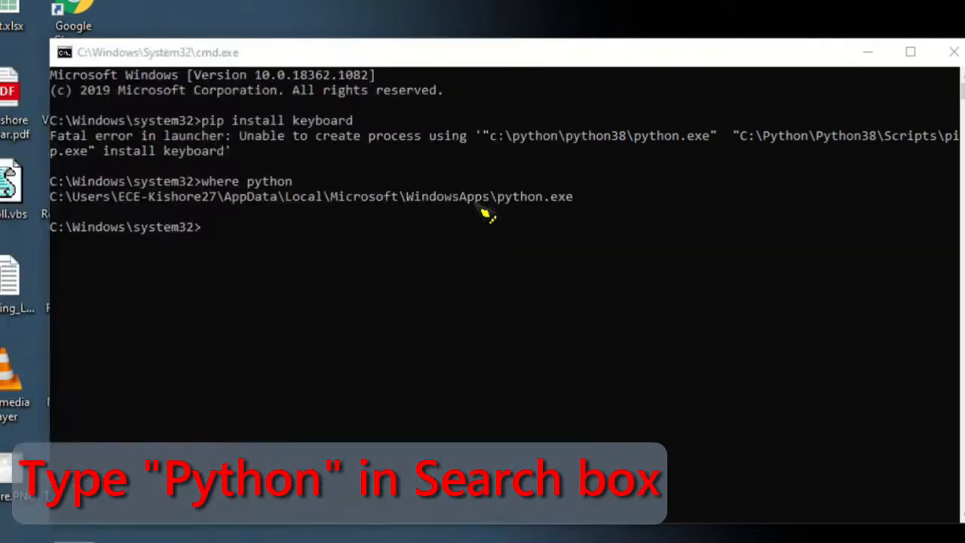
{"action": "key", "text": "super"}
{"action": "type", "text": "pyth"}
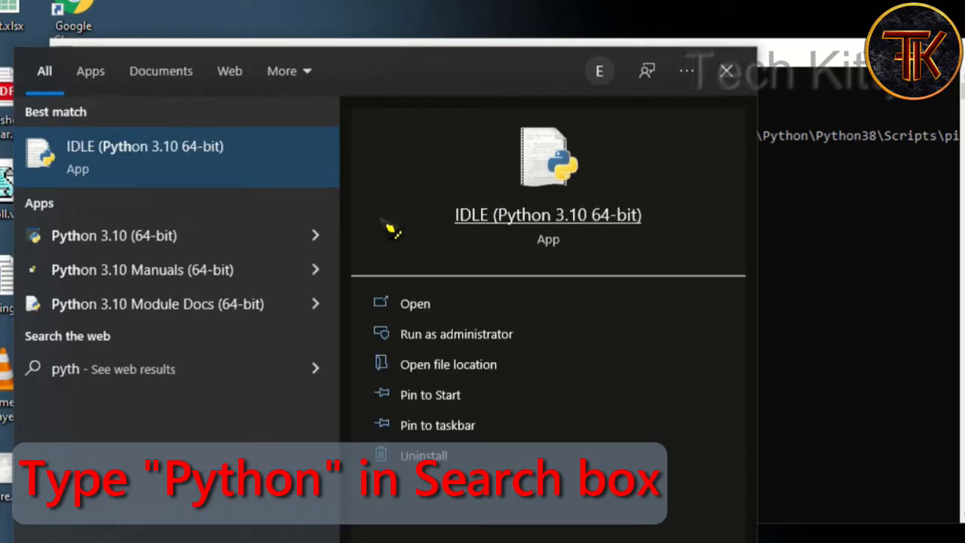
{"action": "left_click", "coordinate": [332, 247]}
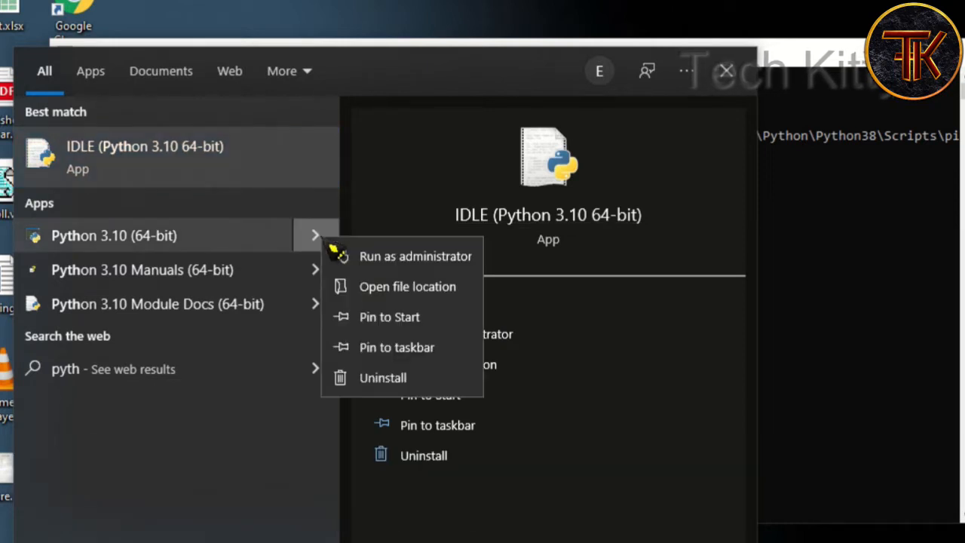
{"action": "left_click", "coordinate": [386, 287]}
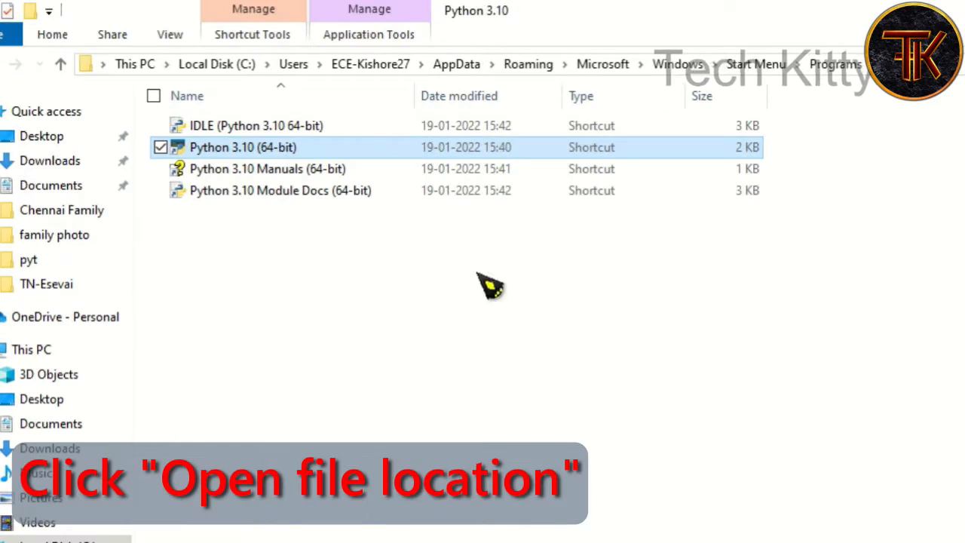
{"action": "right_click", "coordinate": [350, 148]}
{"action": "left_click", "coordinate": [399, 182]}
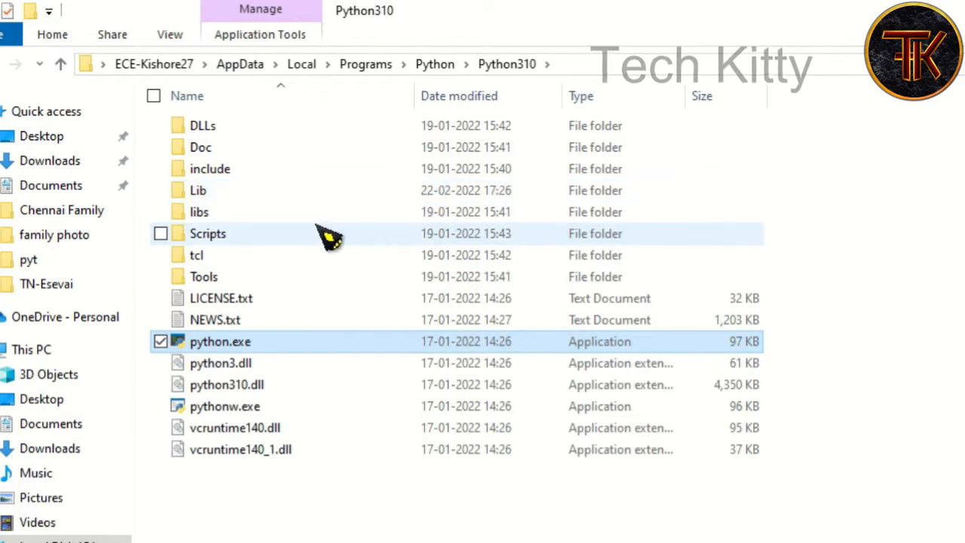
Check the contents of the Scripts folder, then return to Python310 and copy that folder's full path.
{"action": "double_click", "coordinate": [302, 237]}
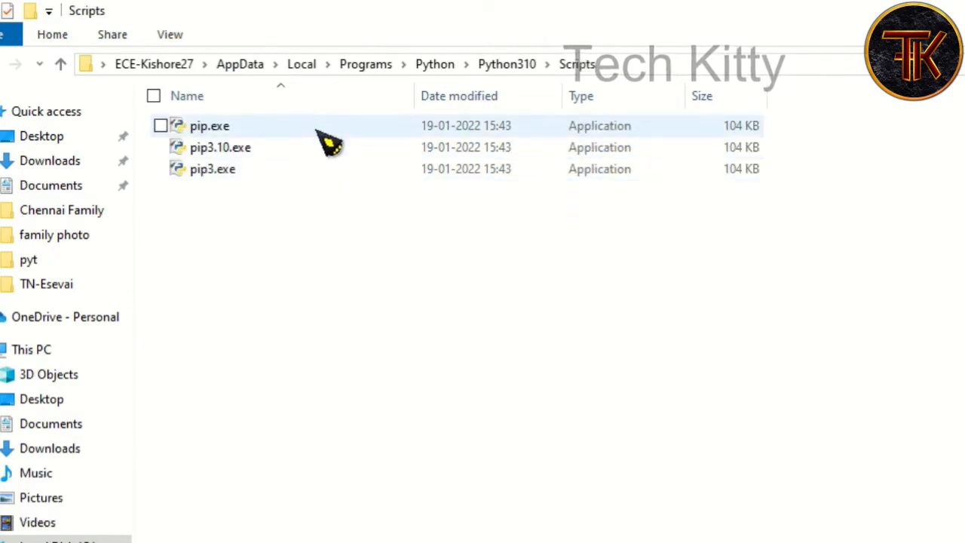
{"action": "left_click", "coordinate": [527, 65]}
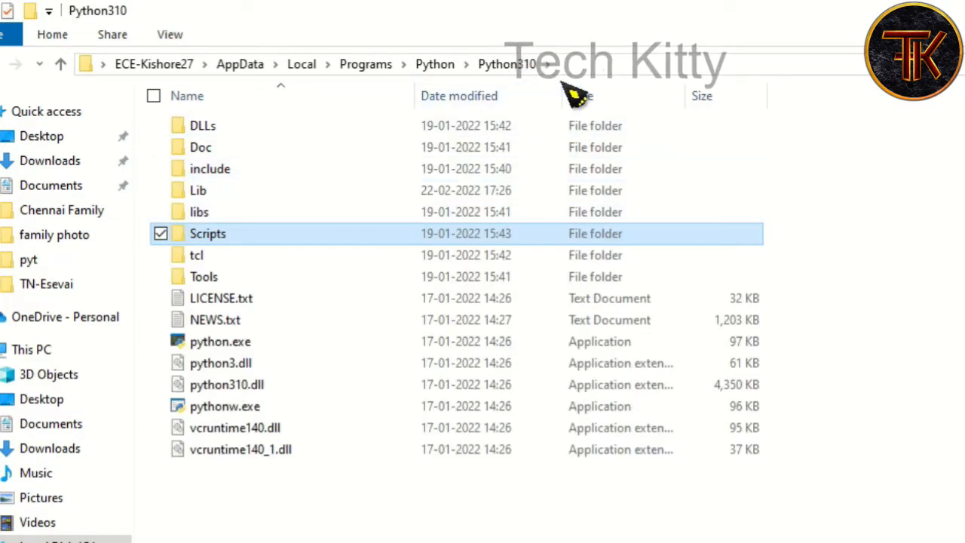
{"action": "left_click", "coordinate": [601, 64]}
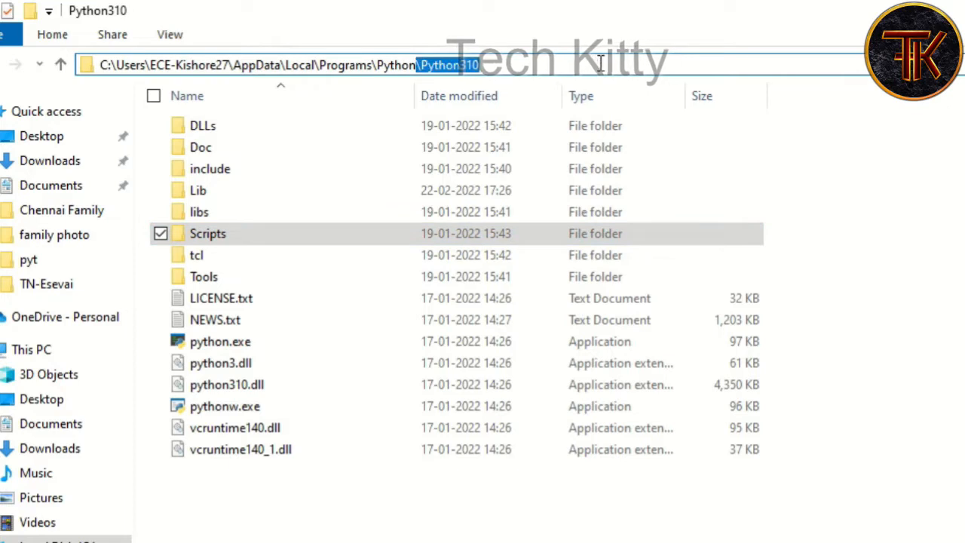
{"action": "left_click", "coordinate": [600, 64]}
{"action": "left_click_drag", "start_coordinate": [416, 65], "coordinate": [88, 68]}
{"action": "key", "text": "ctrl+c"}
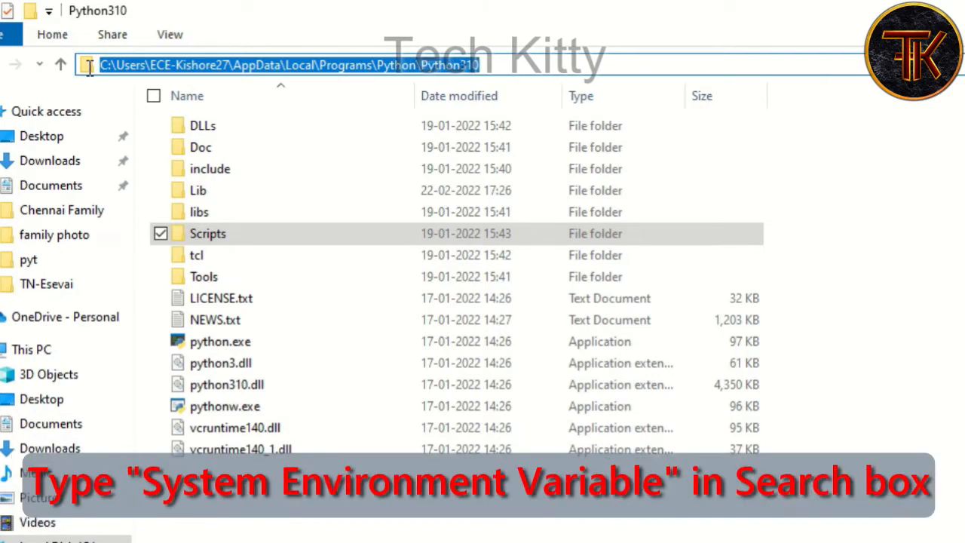
Search Windows for "system v", open the system environment variables settings, and bring up the Environment Variables dialog.
{"action": "key", "text": "super"}
{"action": "type", "text": "syte"}
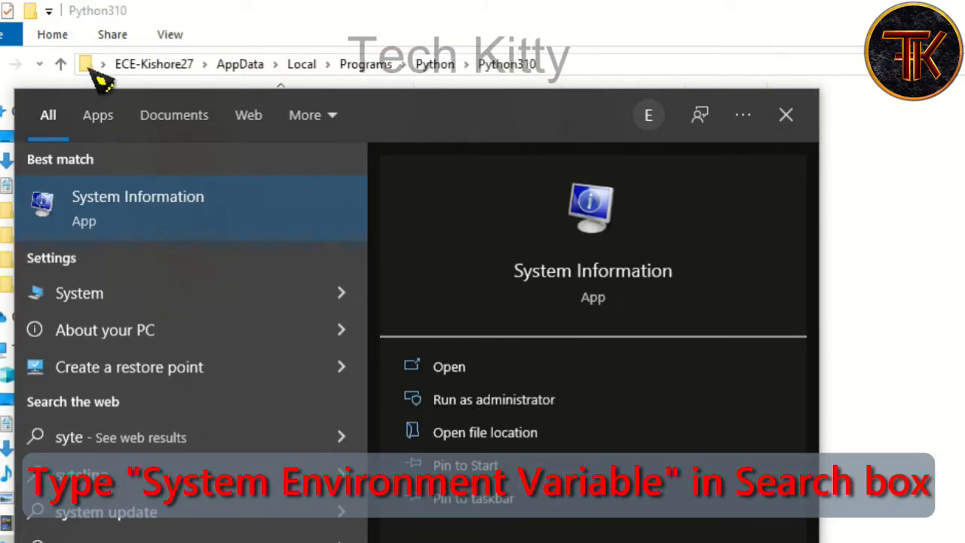
{"action": "type", "text": "m"}
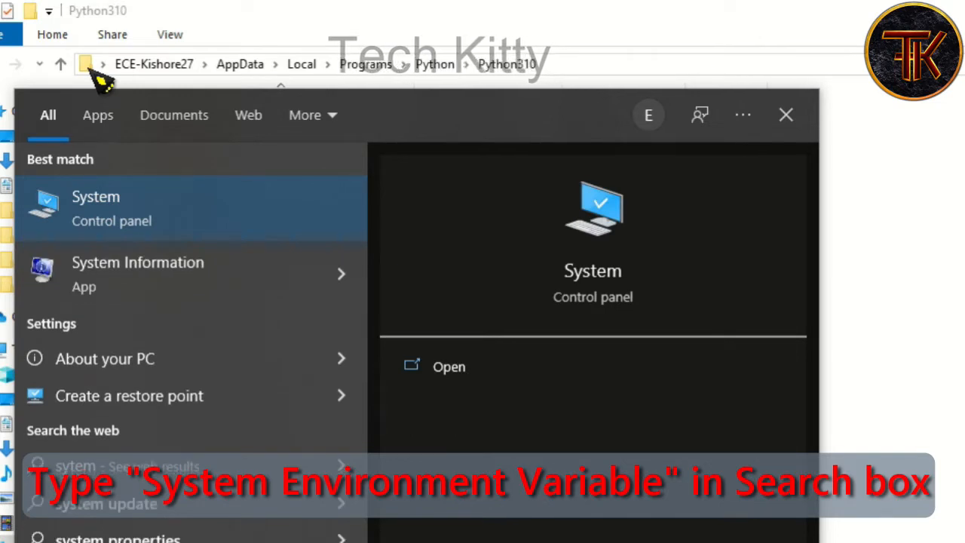
{"action": "key", "text": "BackSpace"}
{"action": "key", "text": "BackSpace"}
{"action": "key", "text": "BackSpace"}
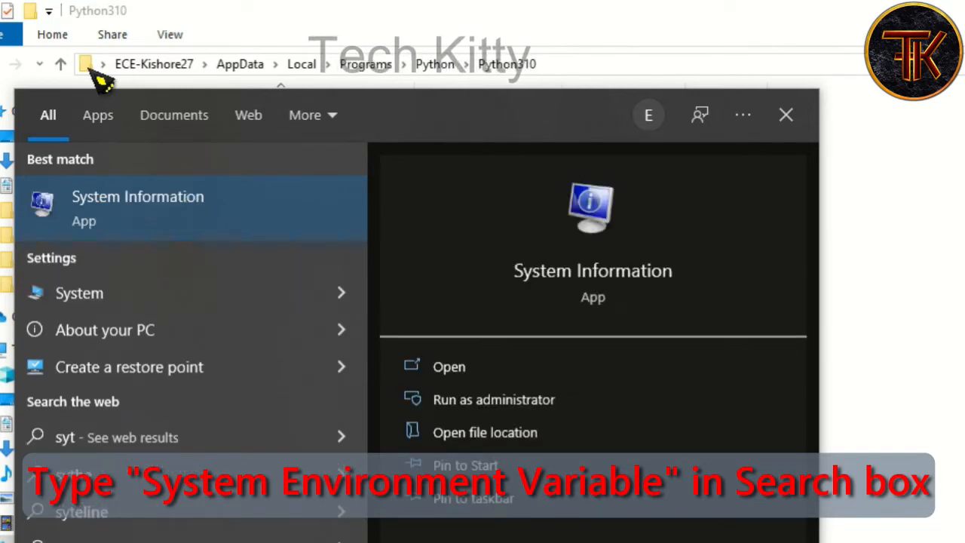
{"action": "type", "text": "ste"}
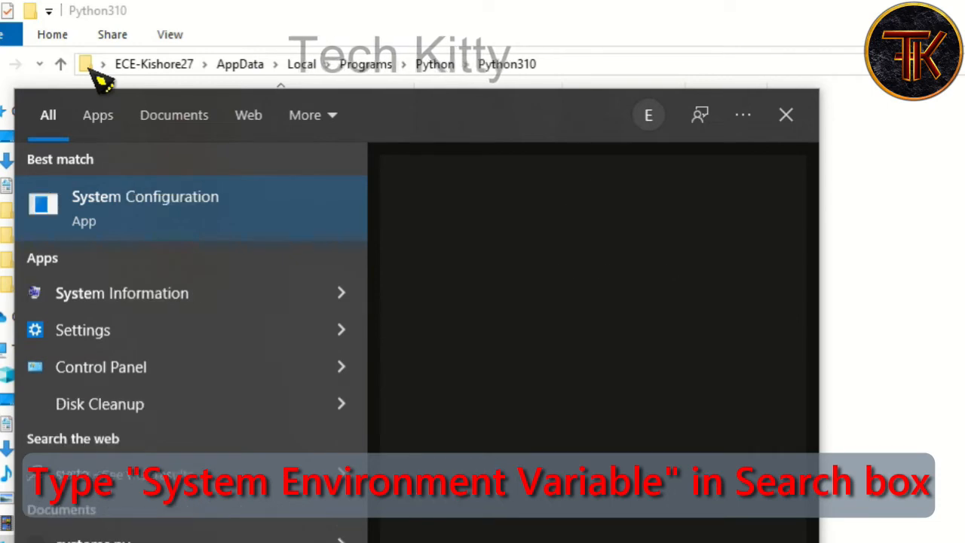
{"action": "type", "text": "m v"}
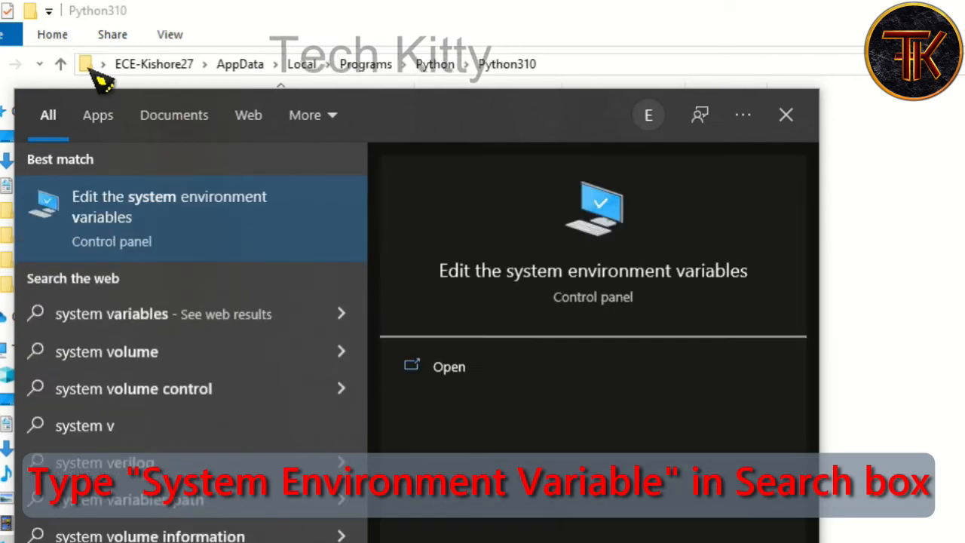
{"action": "left_click", "coordinate": [164, 235]}
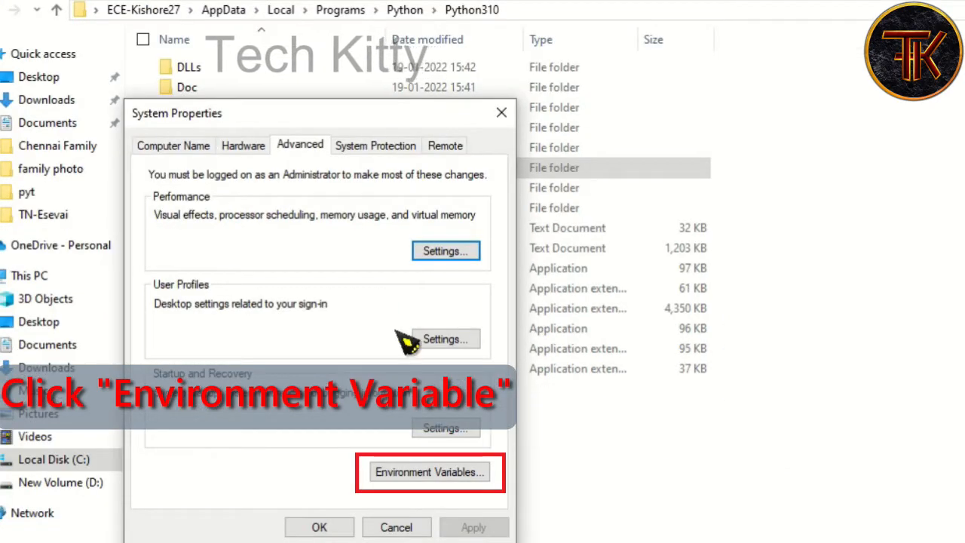
{"action": "left_click", "coordinate": [413, 478]}
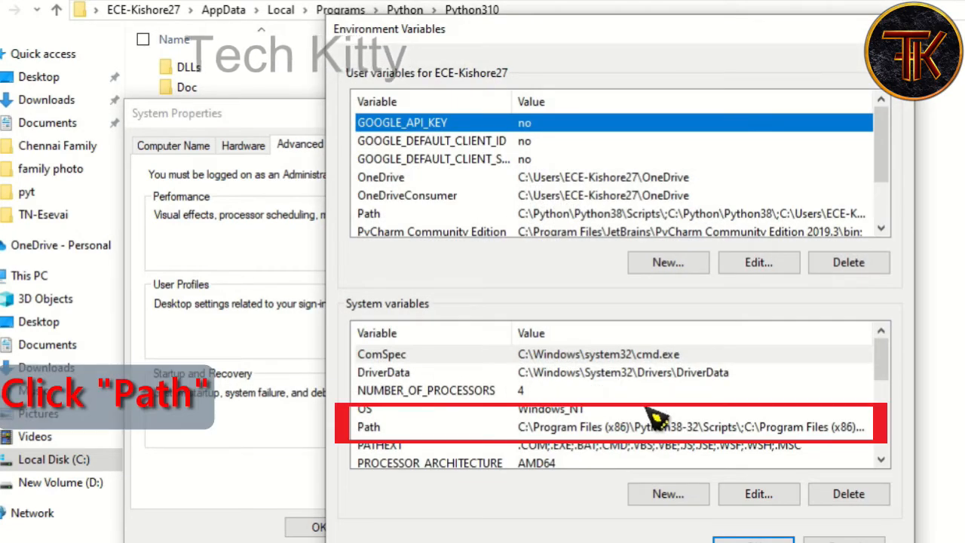
Edit the system Path variable and add the copied Python310 folder path as a new entry.
{"action": "left_click", "coordinate": [630, 430]}
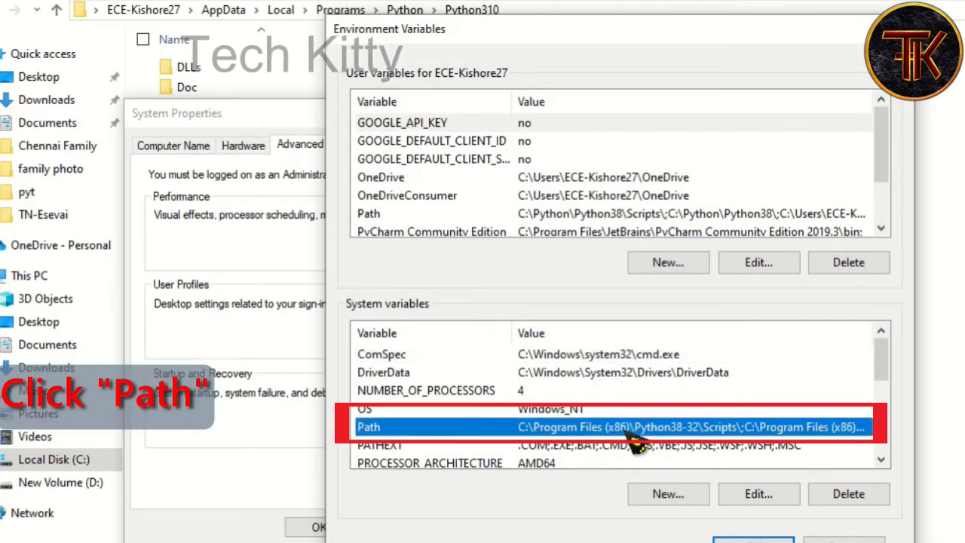
{"action": "left_click", "coordinate": [742, 497]}
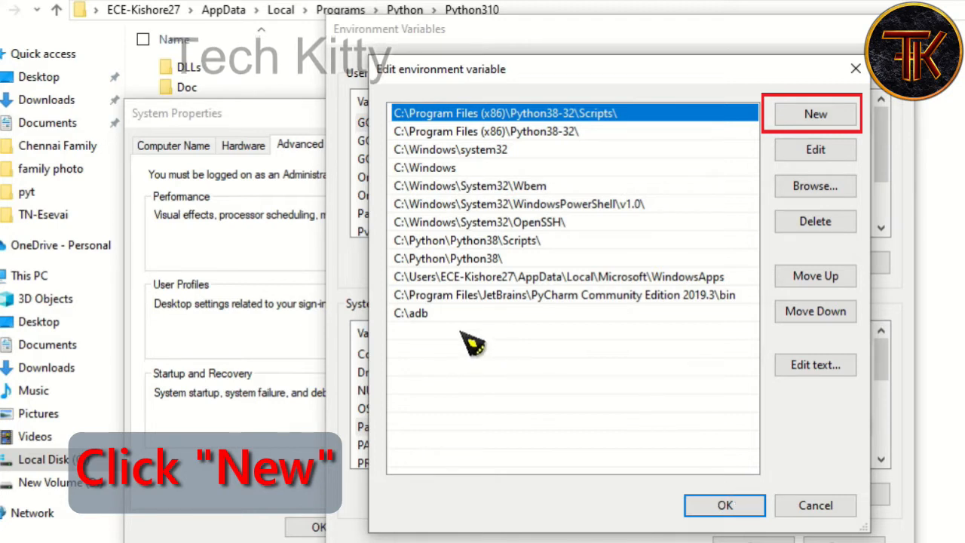
{"action": "left_click", "coordinate": [832, 114]}
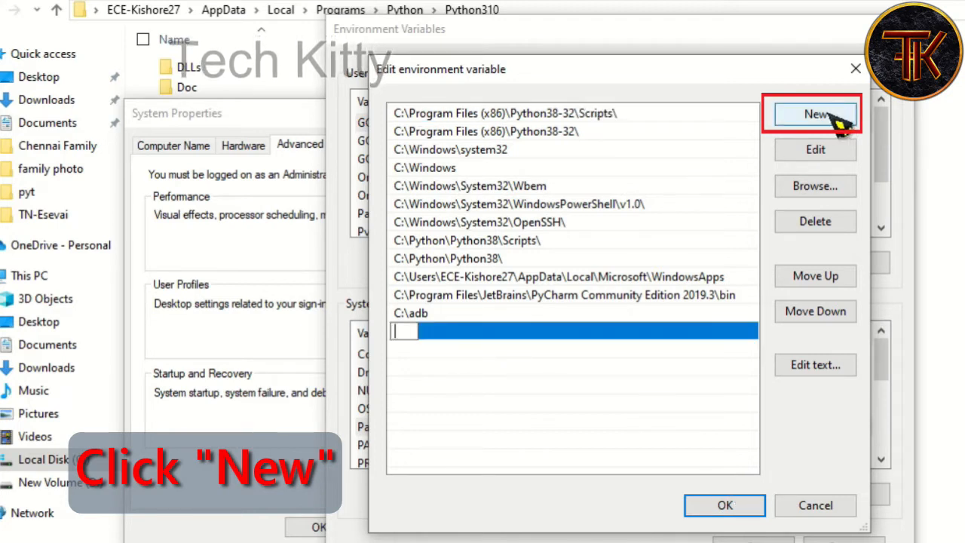
{"action": "key", "text": "ctrl+v"}
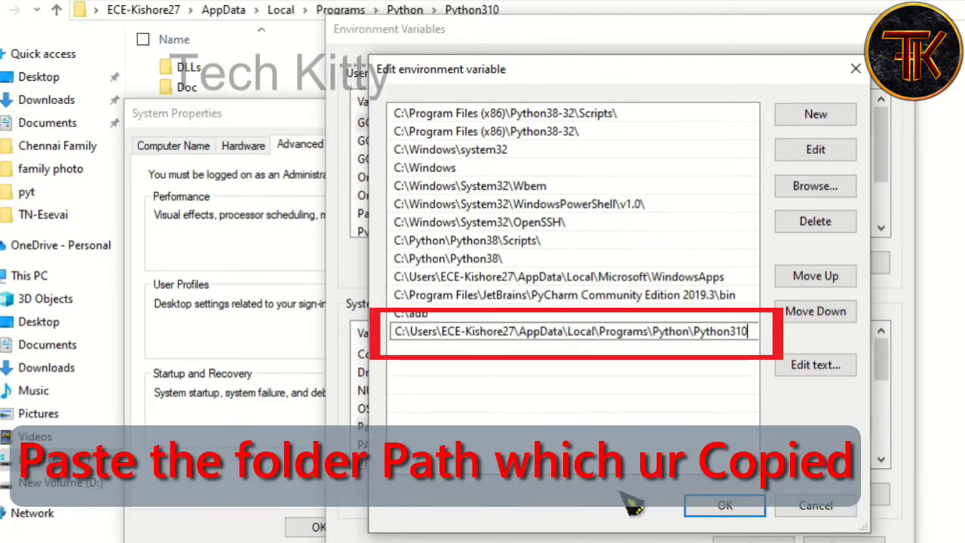
Copy the path of the Python310\Scripts folder and add it as another new entry in the system Path variable.
{"action": "key", "text": "alt+Tab"}
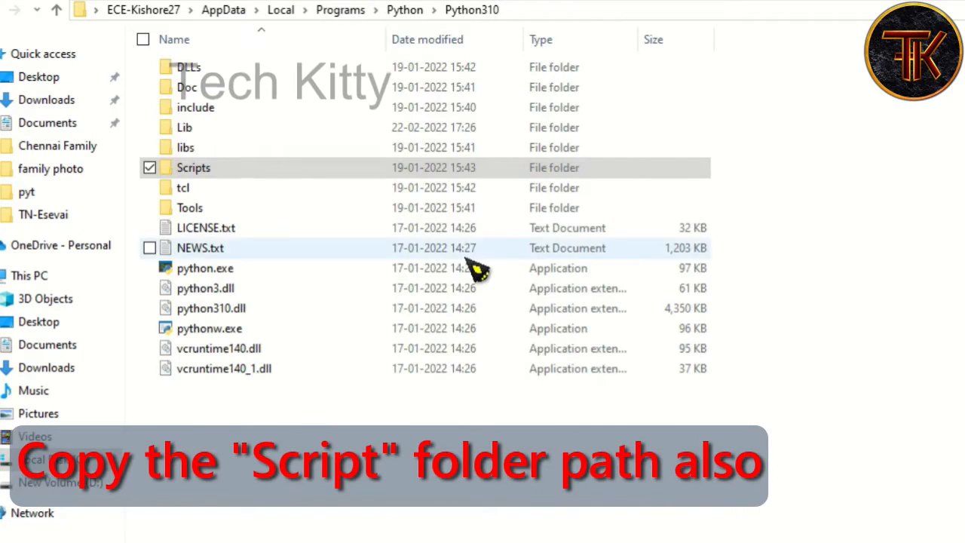
{"action": "double_click", "coordinate": [460, 172]}
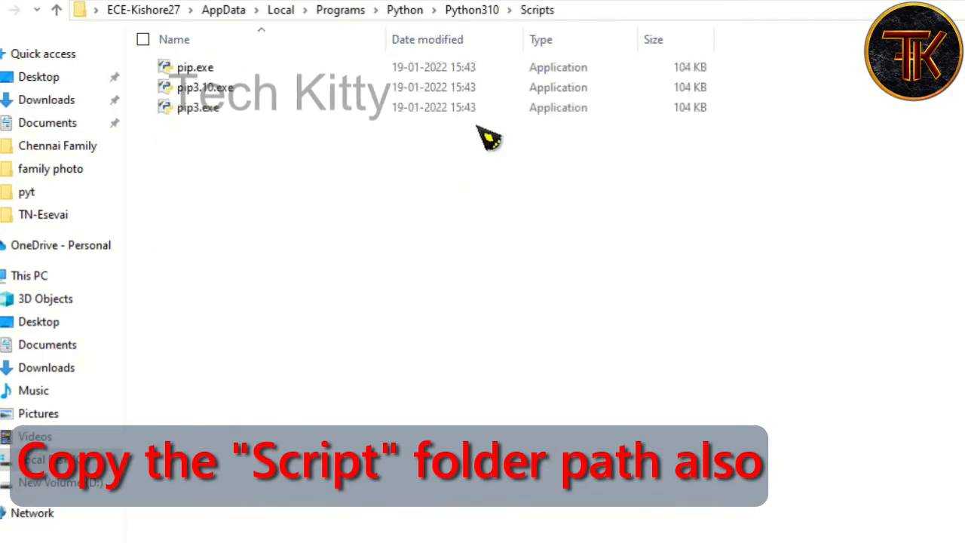
{"action": "left_click", "coordinate": [596, 10]}
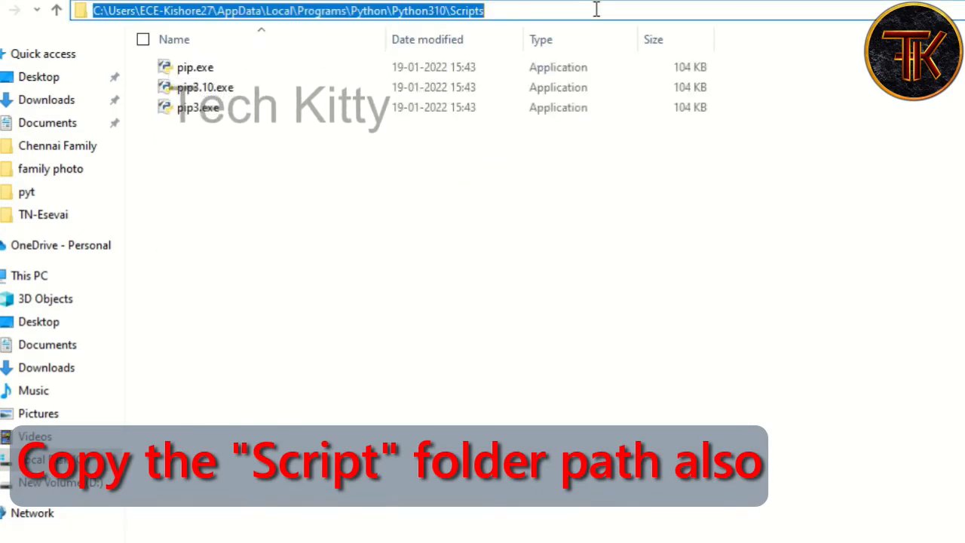
{"action": "key", "text": "ctrl+c"}
{"action": "key", "text": "alt+Tab"}
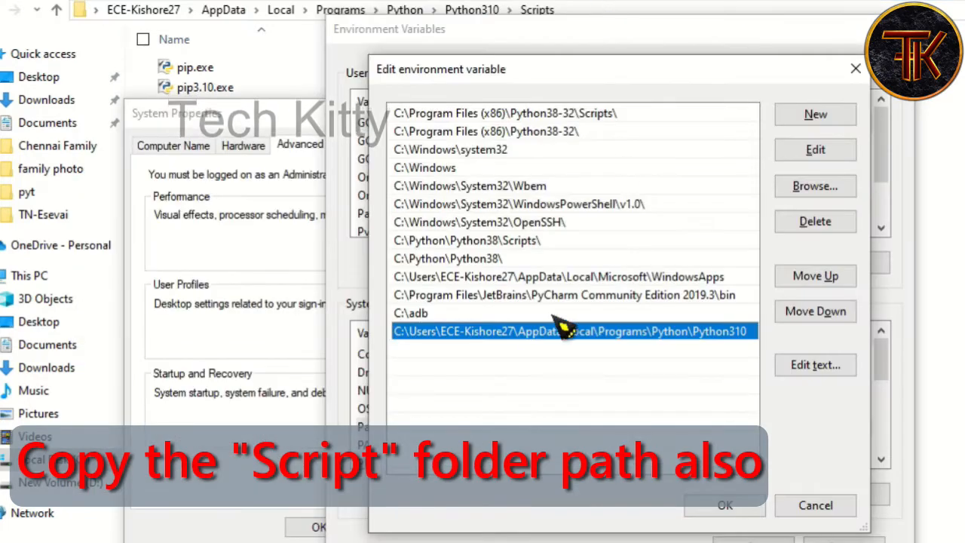
{"action": "left_click", "coordinate": [473, 348]}
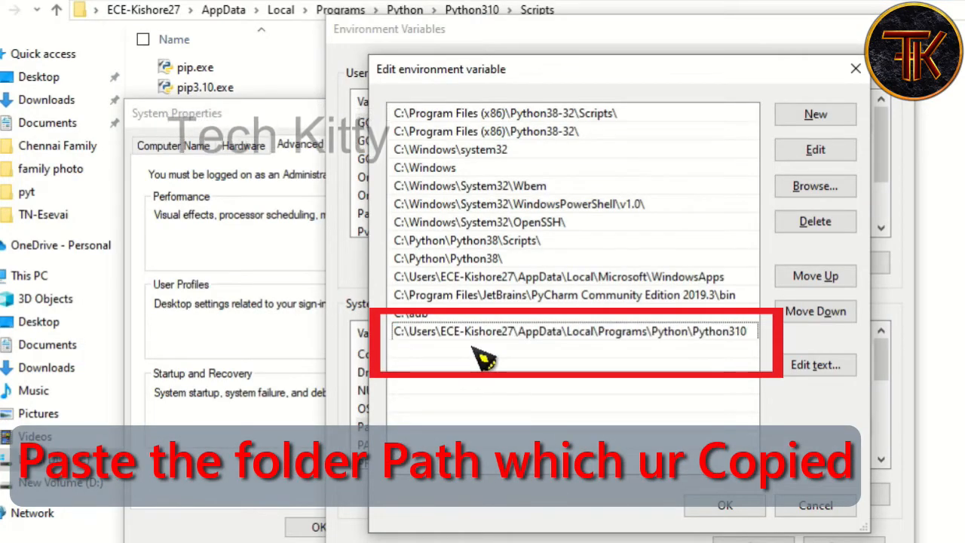
{"action": "left_click", "coordinate": [815, 115]}
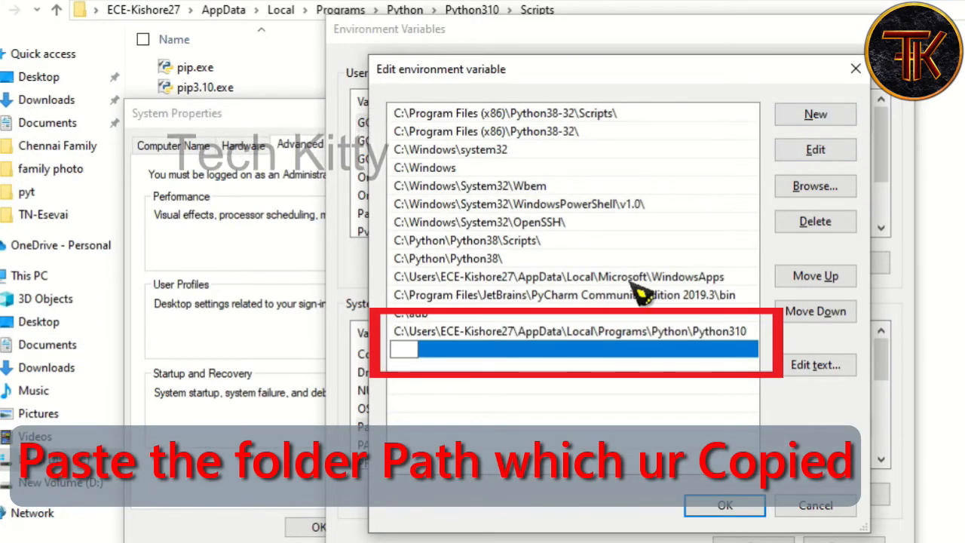
{"action": "key", "text": "ctrl+v"}
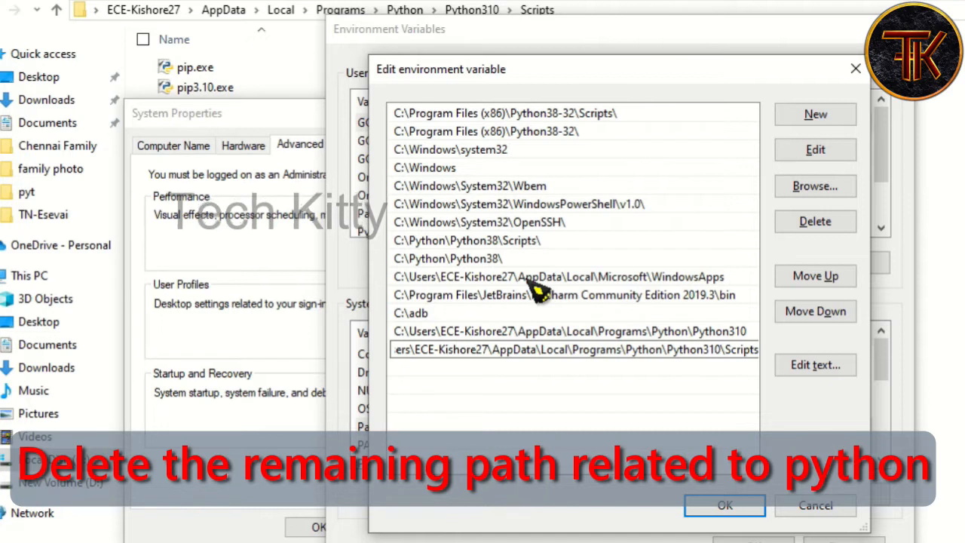
Delete the old C:\Python\Python38\, C:\Python\Python38\Scripts\ and C:\Program Files (x86)\Python38-32\ entries from the system Path variable.
{"action": "left_click", "coordinate": [497, 265]}
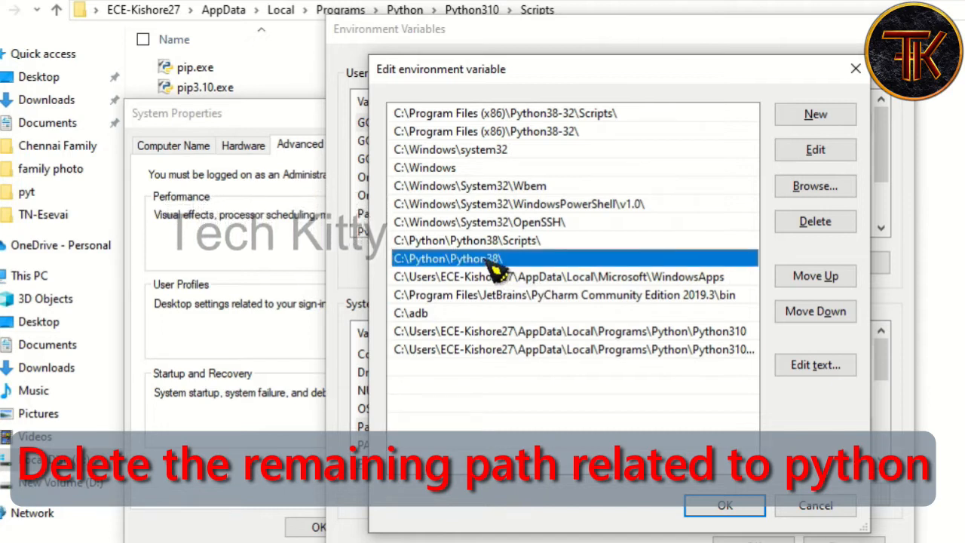
{"action": "left_click", "coordinate": [814, 223]}
{"action": "left_click", "coordinate": [570, 242]}
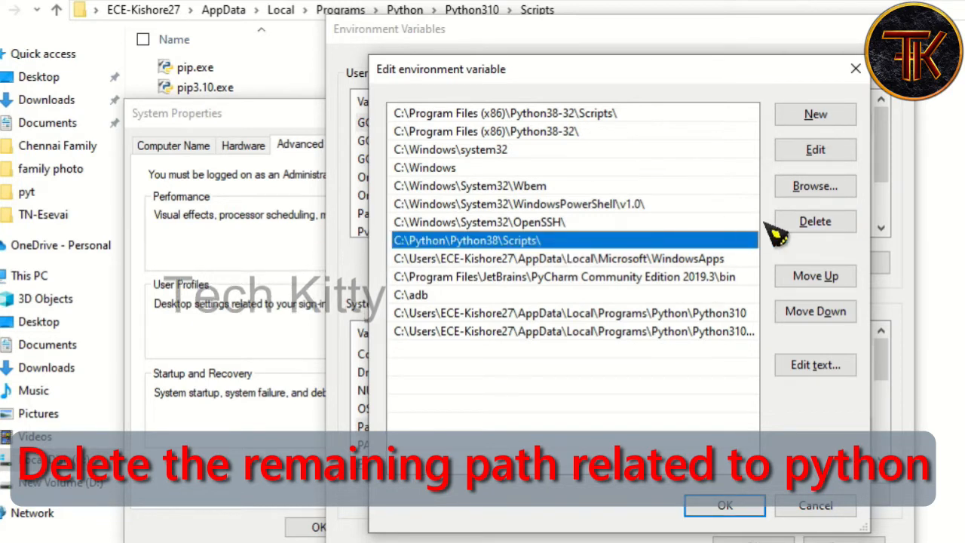
{"action": "left_click", "coordinate": [814, 222]}
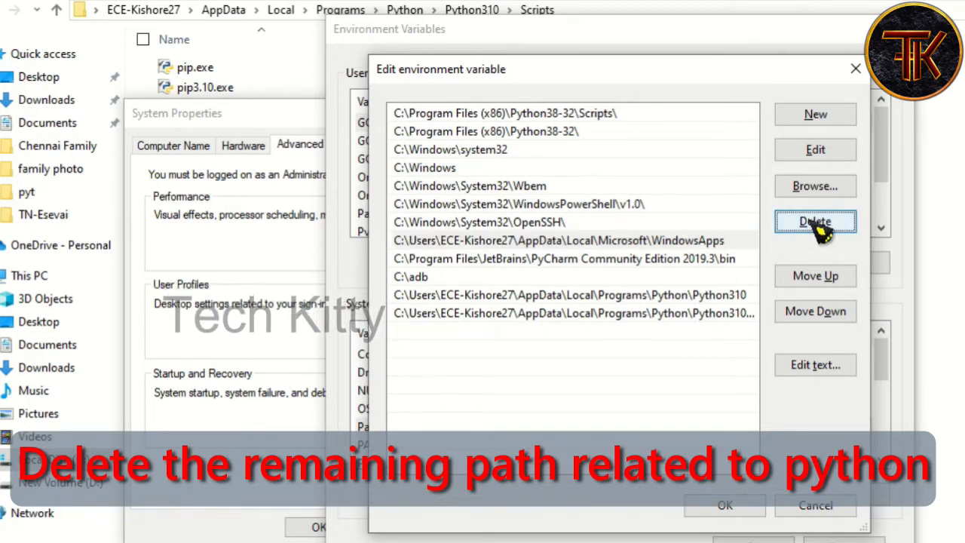
{"action": "left_click", "coordinate": [621, 132]}
{"action": "left_click", "coordinate": [817, 224]}
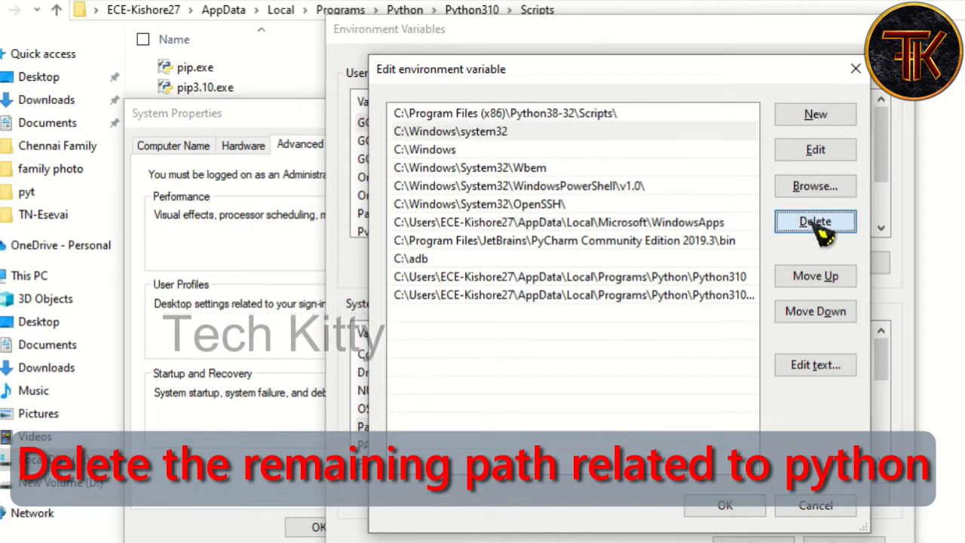
Delete the C:\Program Files (x86)\Python38-32\Scripts\ entry from the system Path variable and save the environment variable and system properties changes.
{"action": "left_click", "coordinate": [623, 114]}
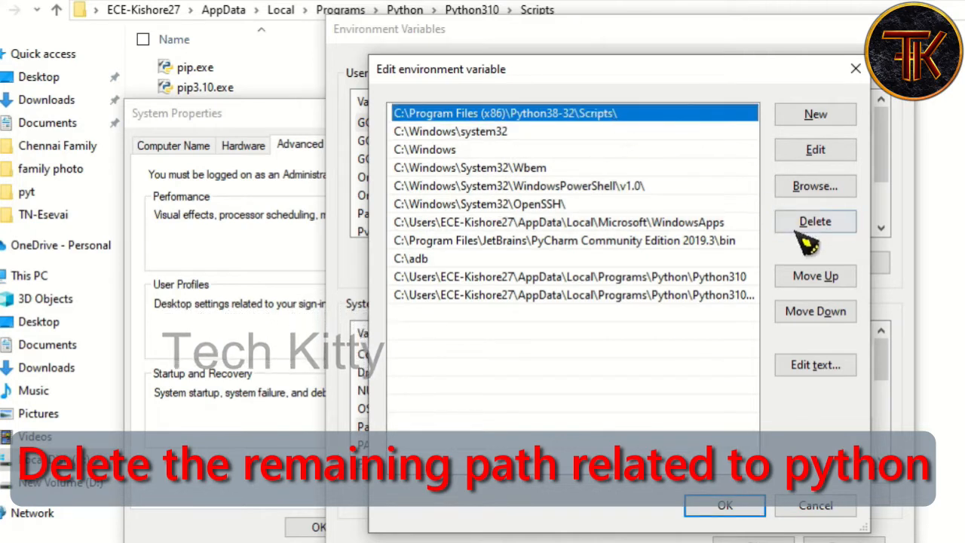
{"action": "left_click", "coordinate": [818, 224]}
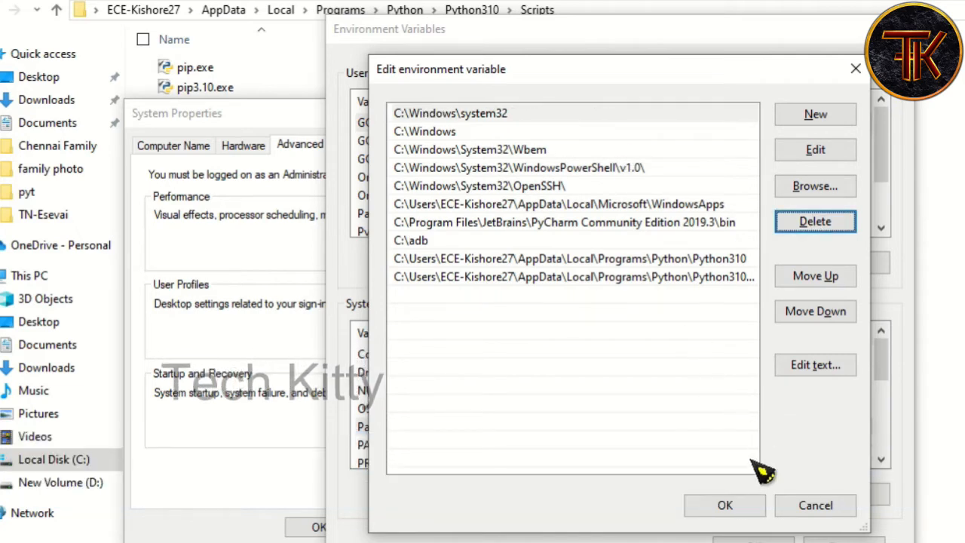
{"action": "left_click", "coordinate": [725, 506]}
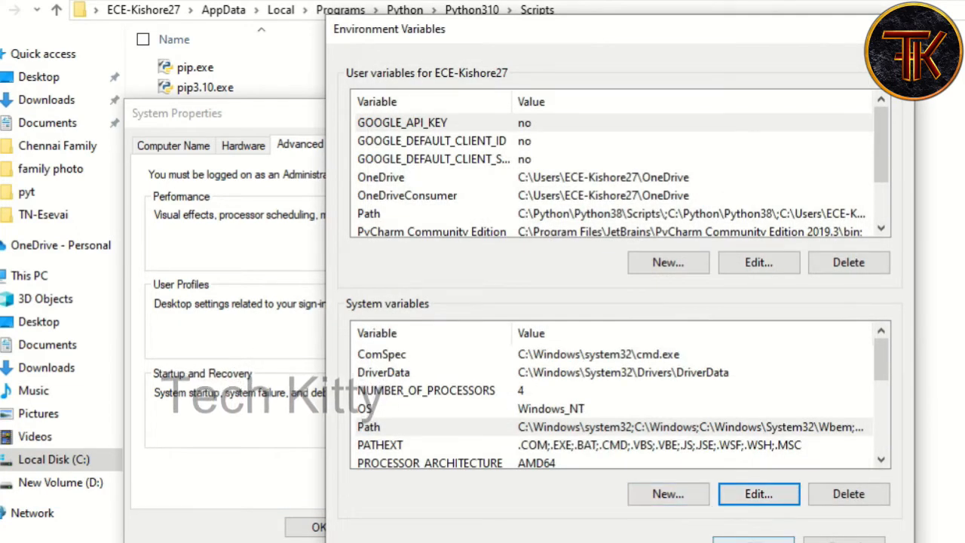
{"action": "left_click", "coordinate": [750, 538]}
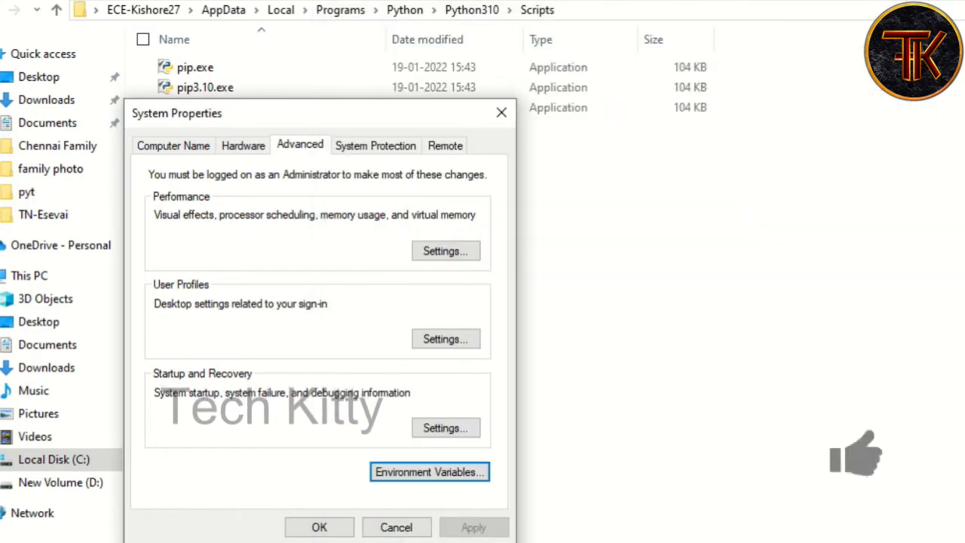
{"action": "left_click", "coordinate": [322, 526]}
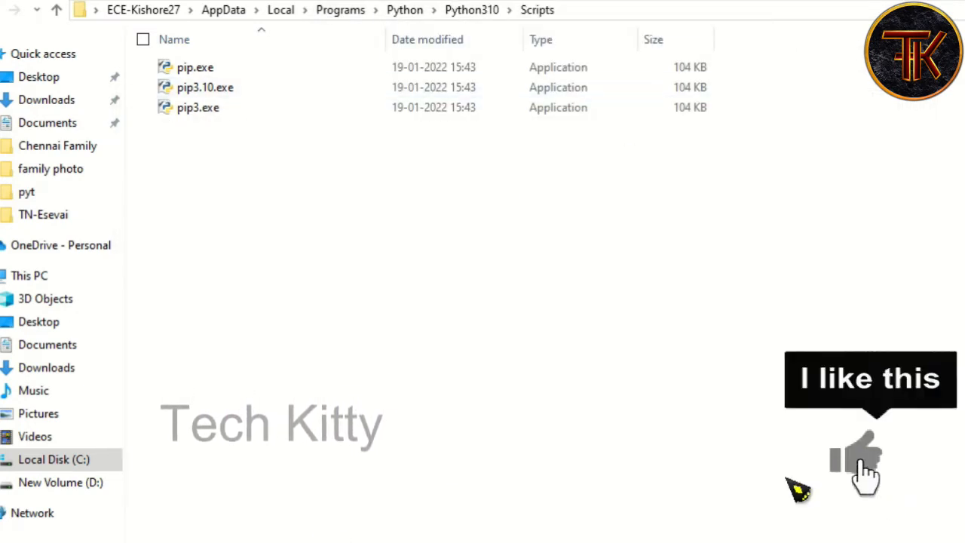
Close the old command prompt window, refresh the desktop, and open a new Command Prompt by searching Windows for "cmd".
{"action": "key", "text": "alt+Tab"}
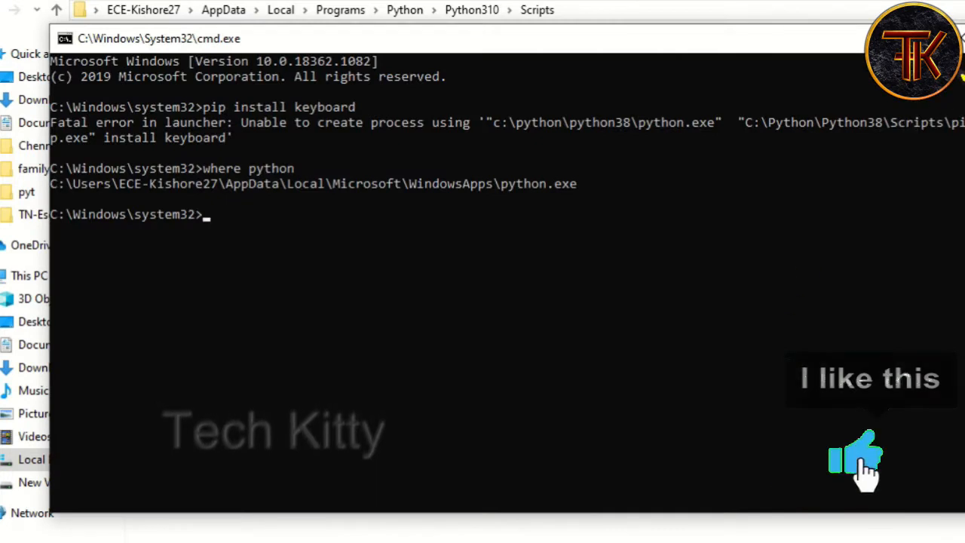
{"action": "left_click", "coordinate": [958, 39]}
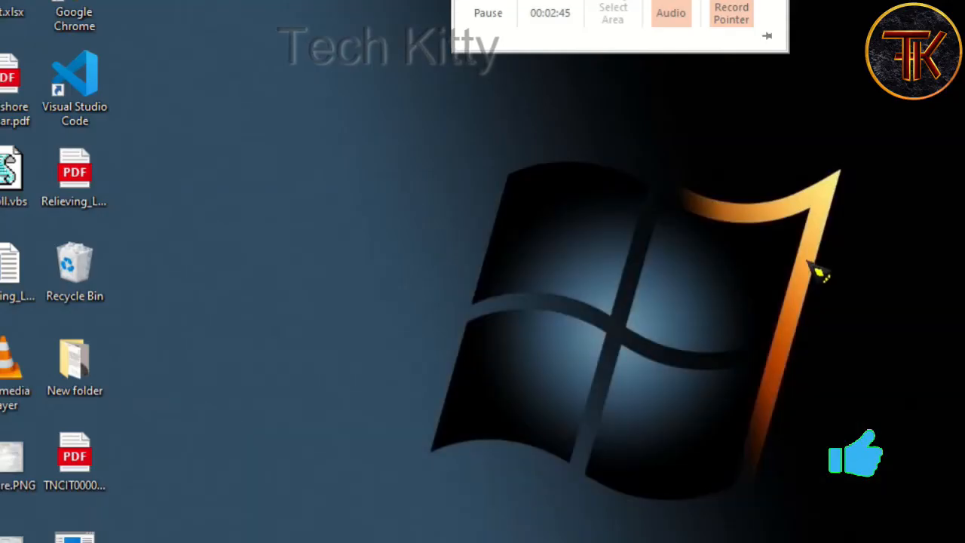
{"action": "right_click", "coordinate": [817, 270]}
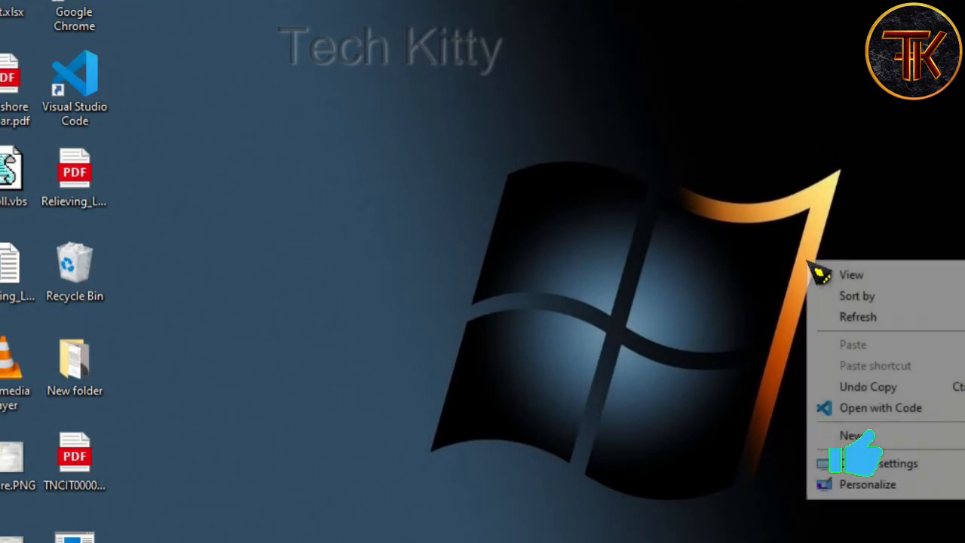
{"action": "left_click", "coordinate": [845, 316]}
{"action": "key", "text": "super"}
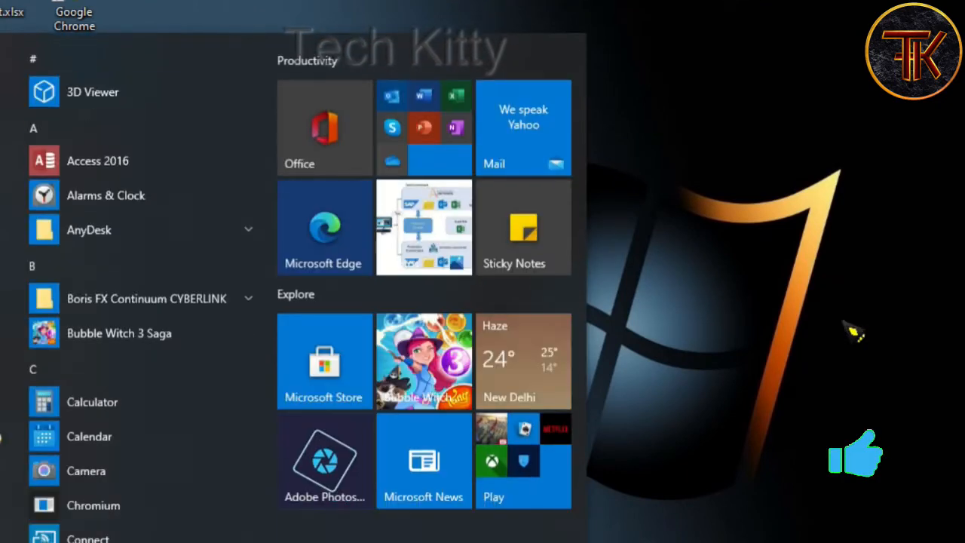
{"action": "type", "text": "cmd"}
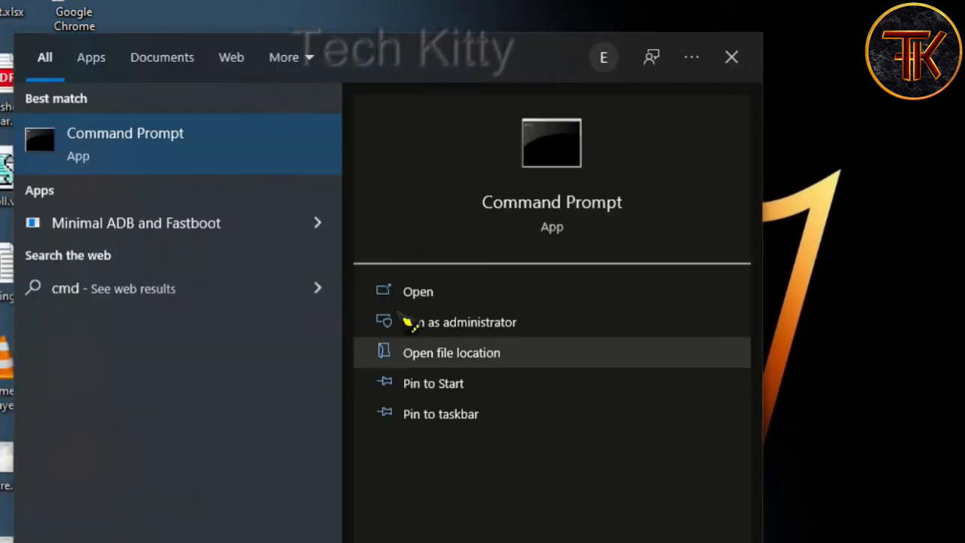
{"action": "left_click", "coordinate": [431, 295]}
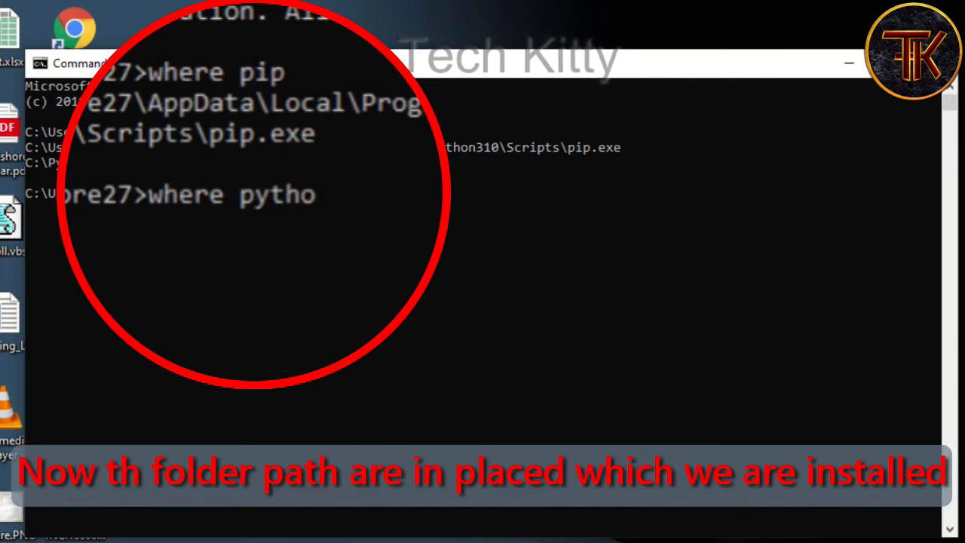
Check the executable locations with "where pip" and "where python", and run "pip install keyboard" in the Command Prompt.
{"action": "key", "text": "Return"}
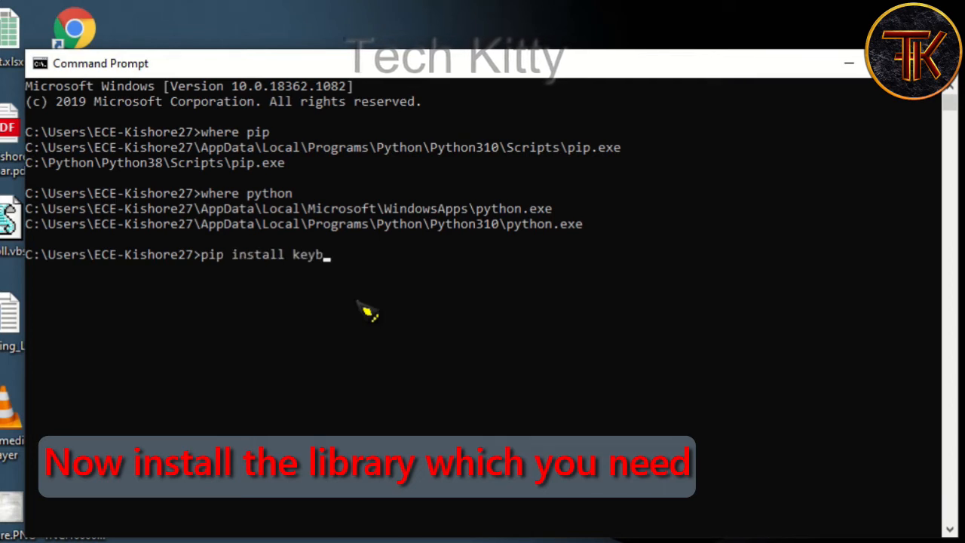
{"action": "key", "text": "Return"}
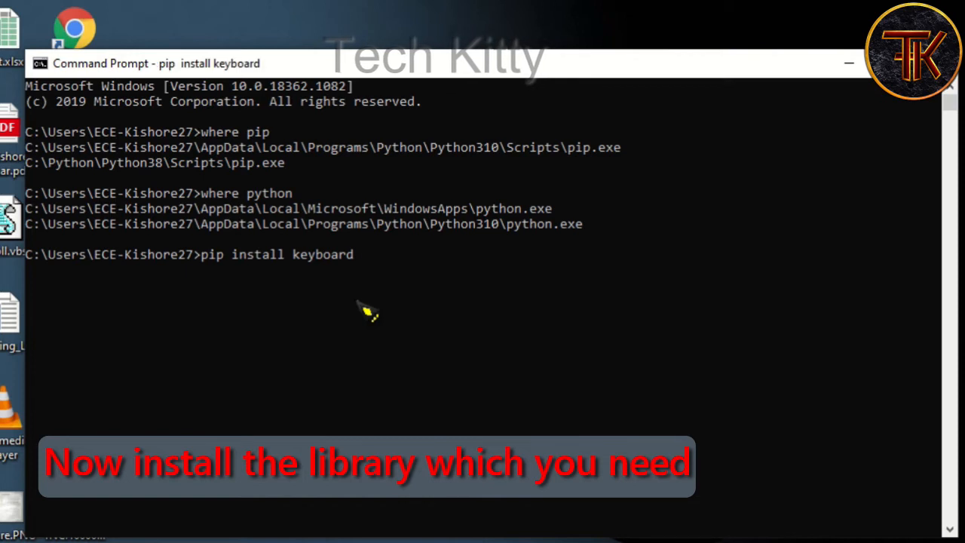